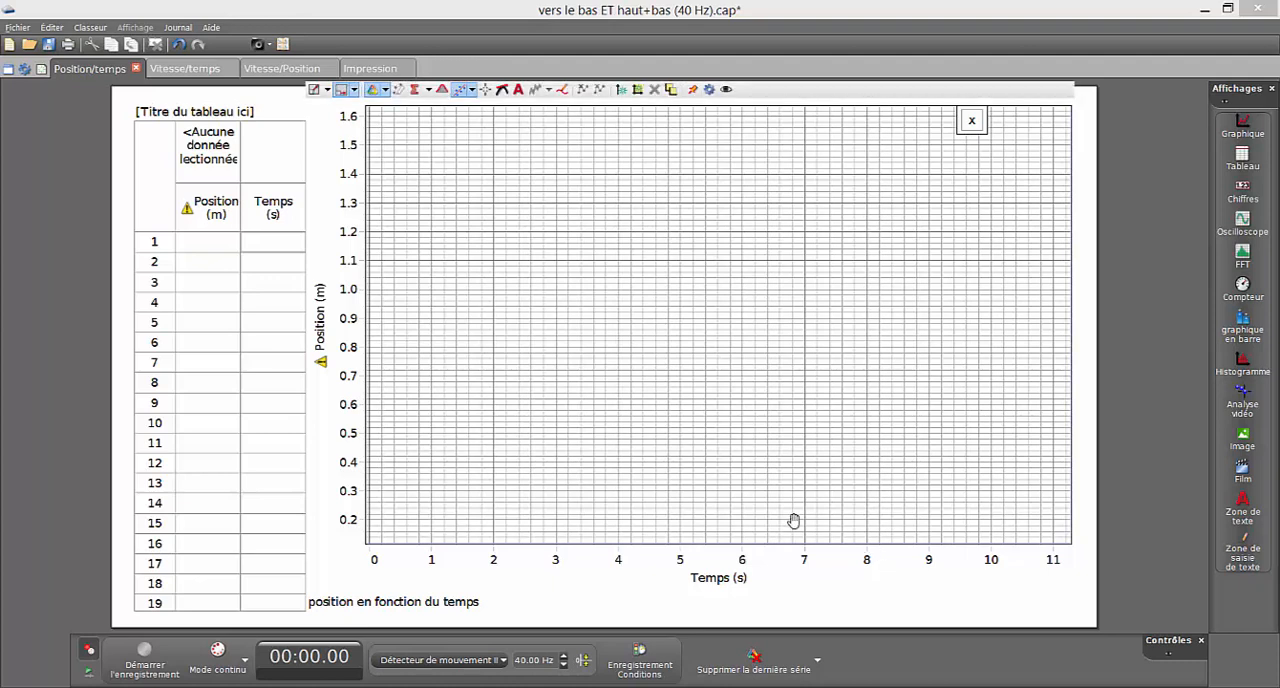
- Review the Position/temps, Vitesse/temps and Vitesse/Position graph pages in turn
click(178, 69)
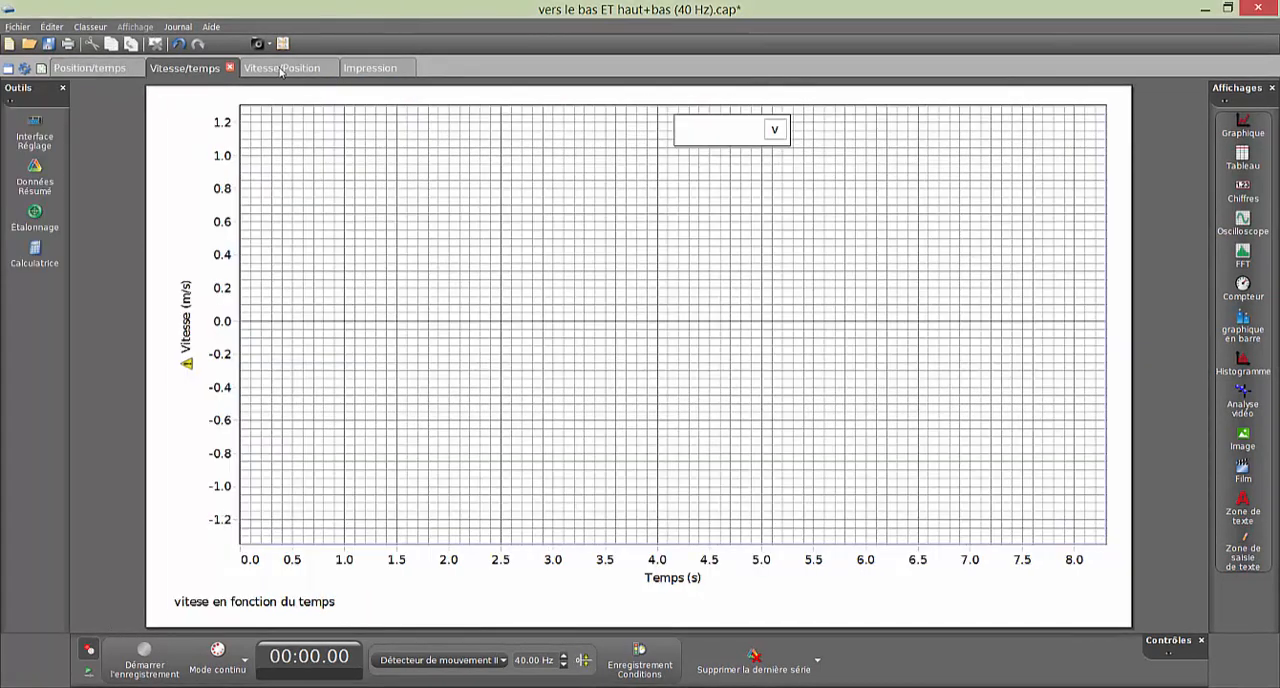
click(282, 70)
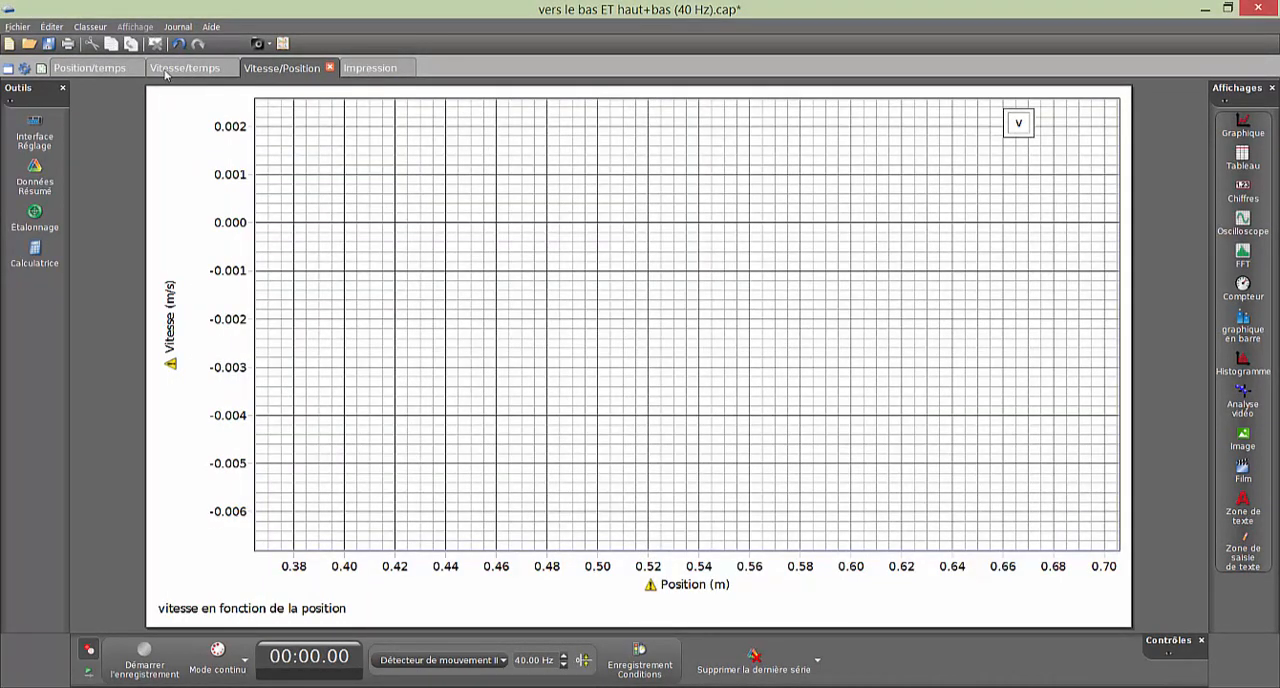
click(100, 68)
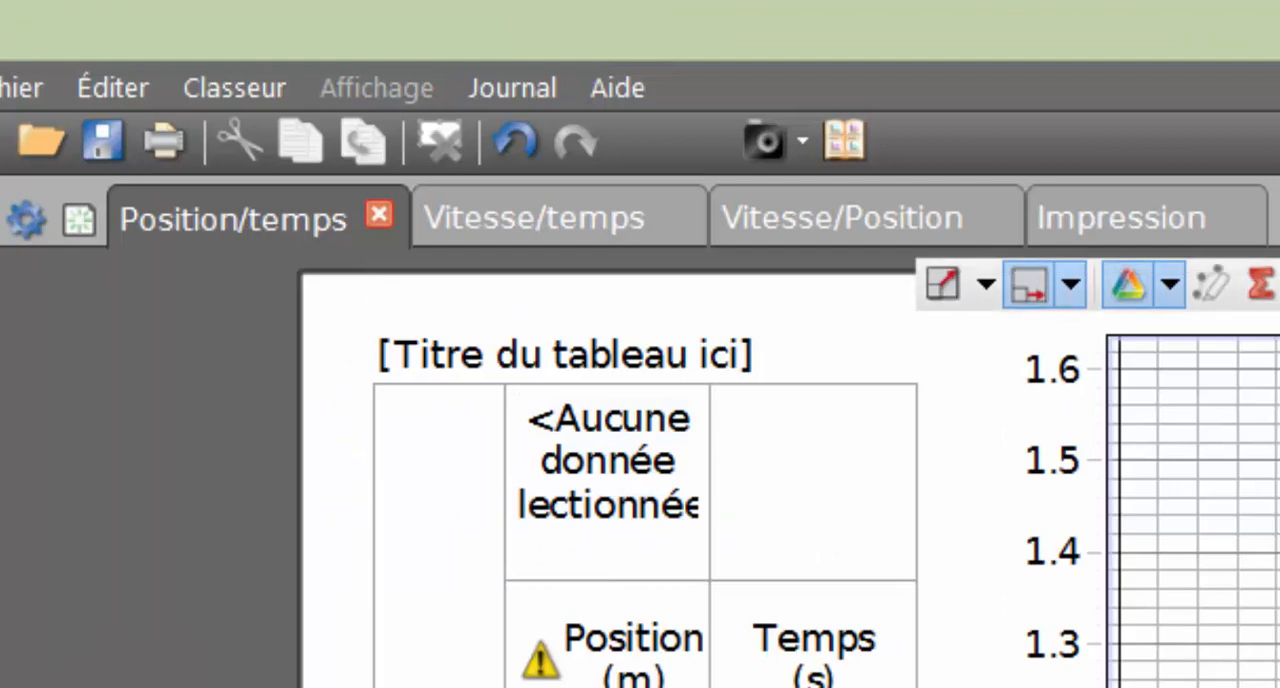
click(530, 222)
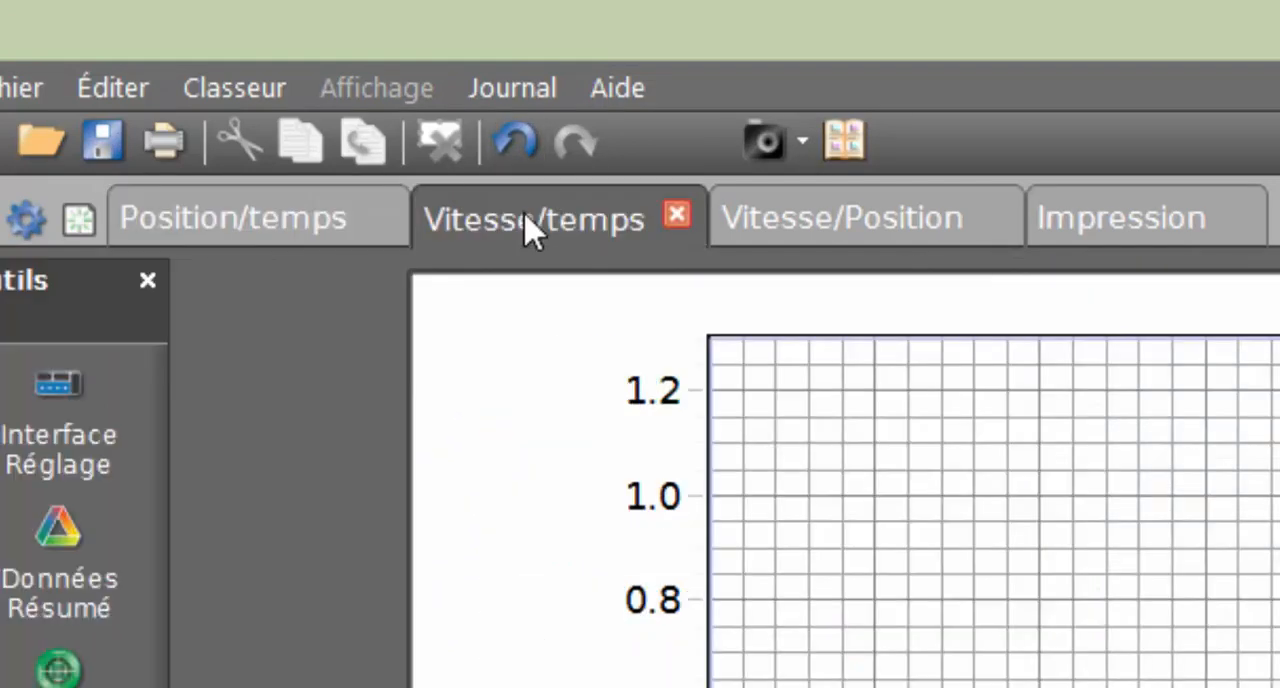
click(823, 233)
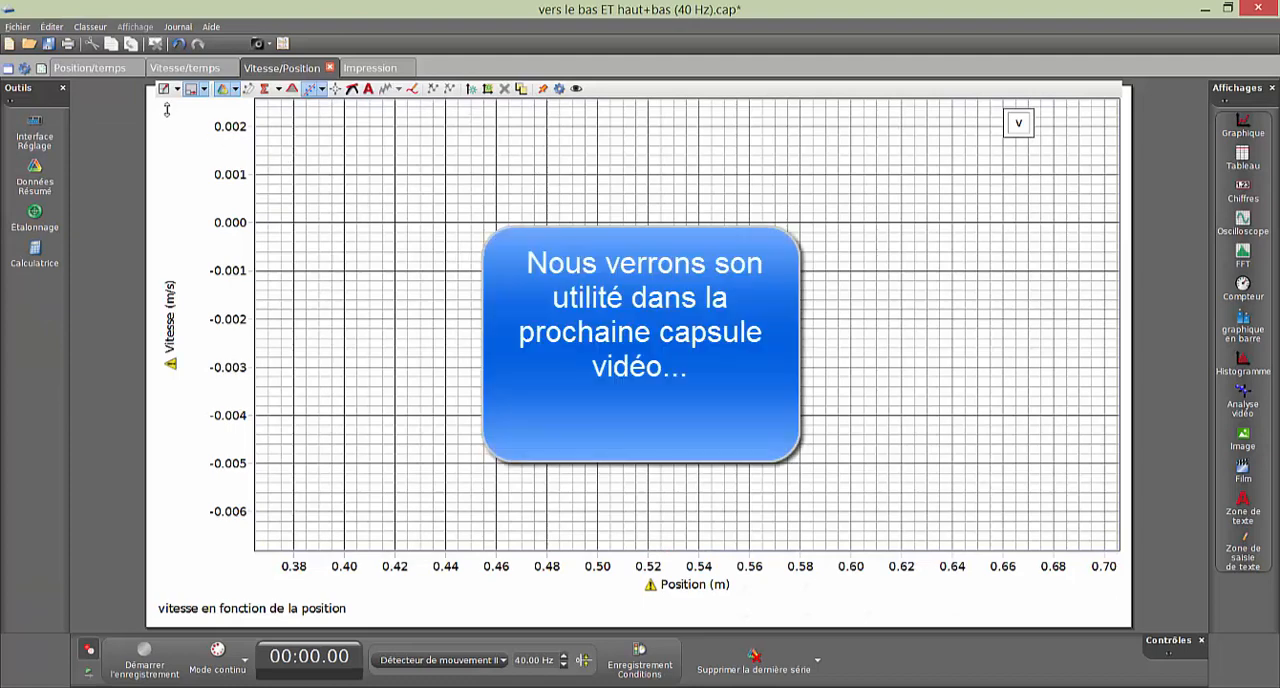
- On the Position/temps page, display the Exécuter #4 data run on the position graph
click(104, 72)
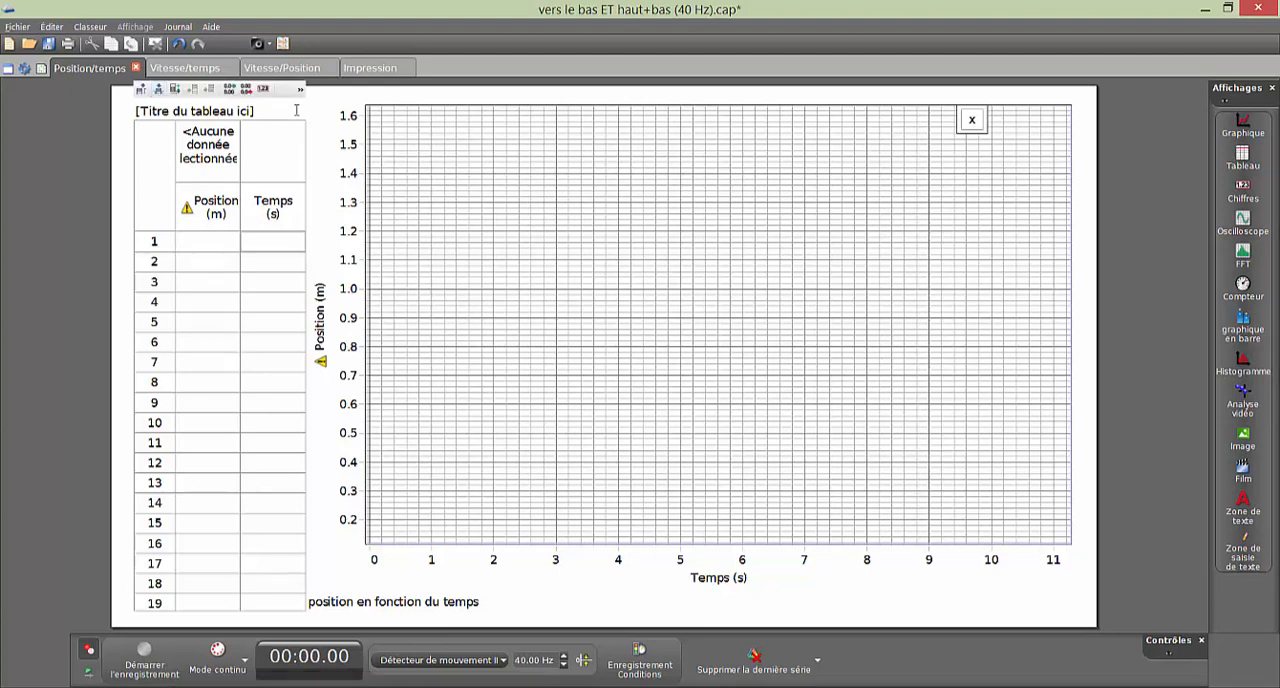
mouse_move(486, 134)
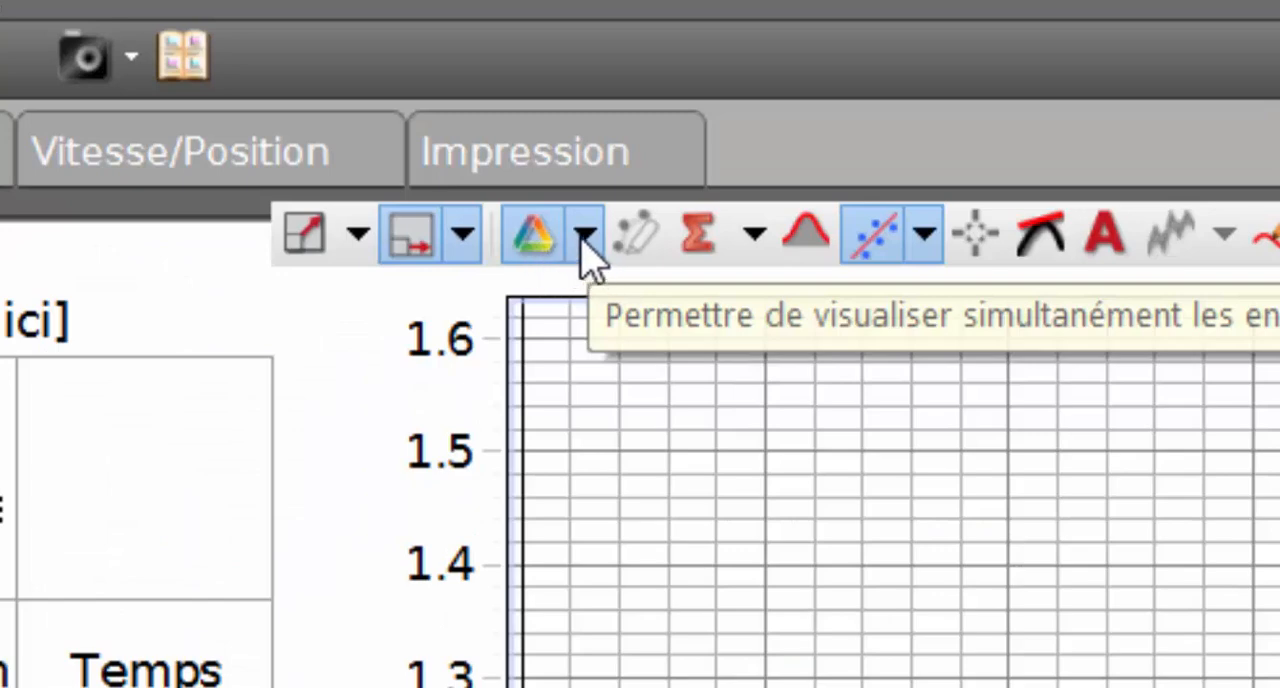
click(586, 236)
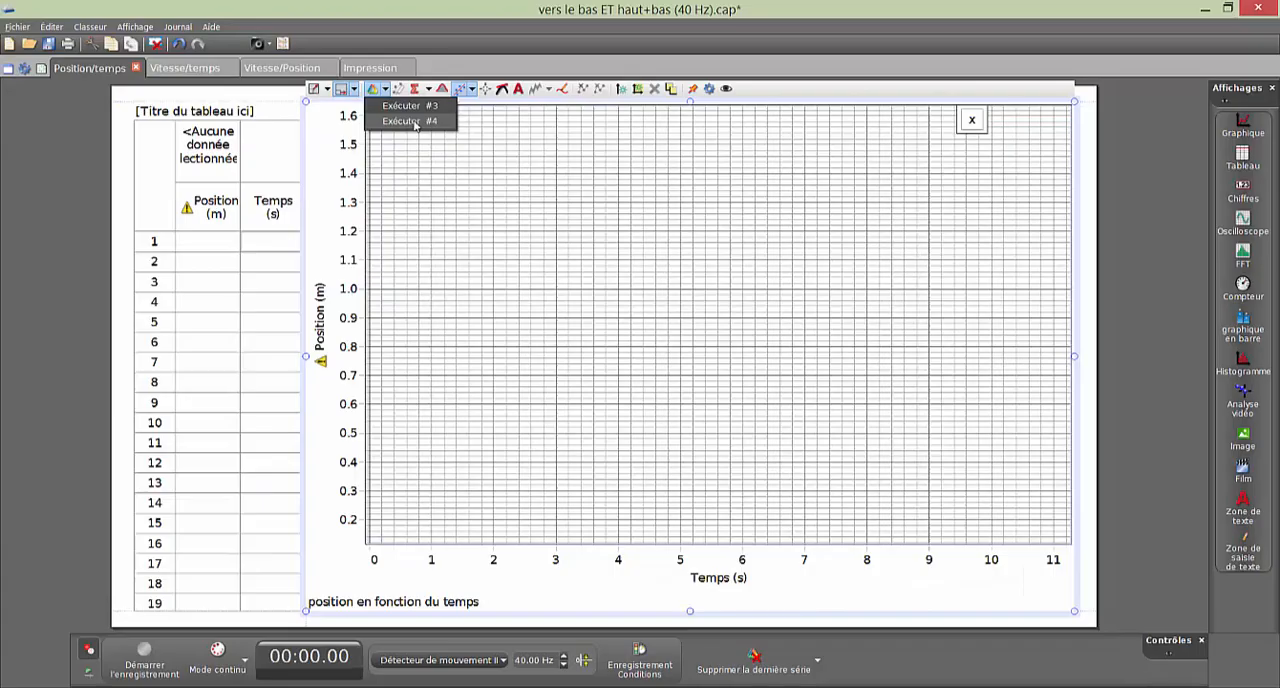
click(660, 360)
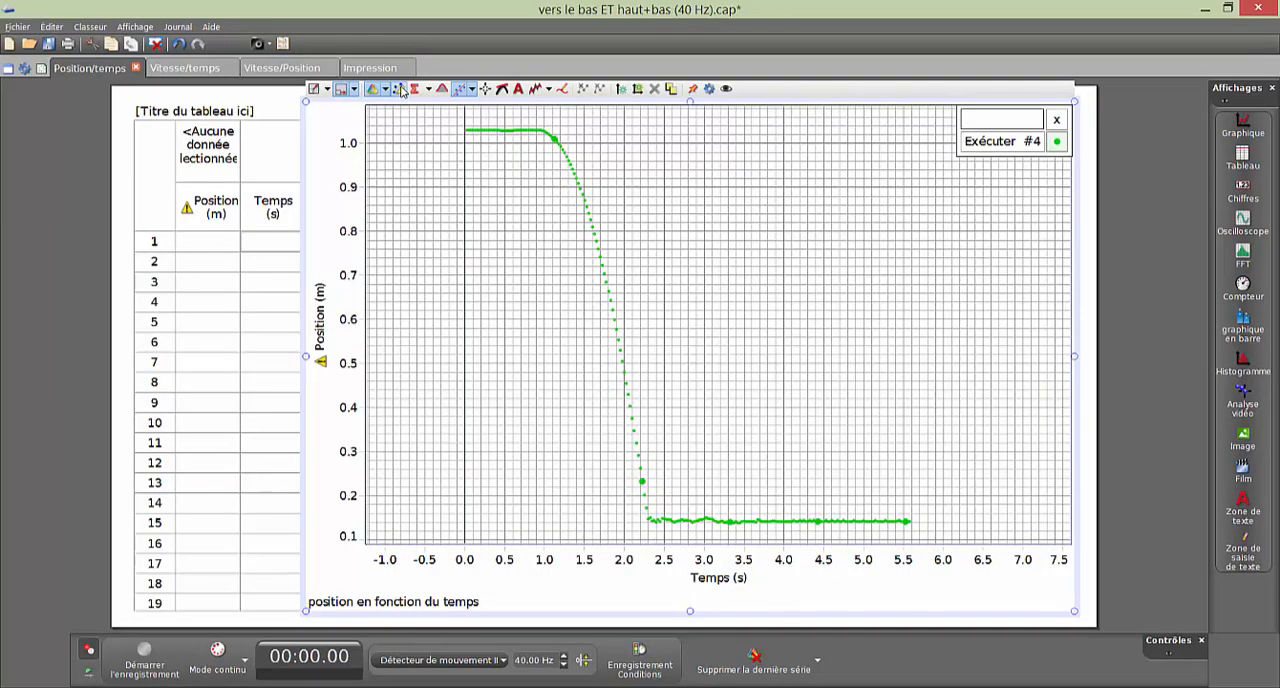
- Highlight the falling part of the position curve, from about 1.1 to 2.25 s, and scale the axes to that selection
click(548, 300)
drag(581, 224, 671, 223)
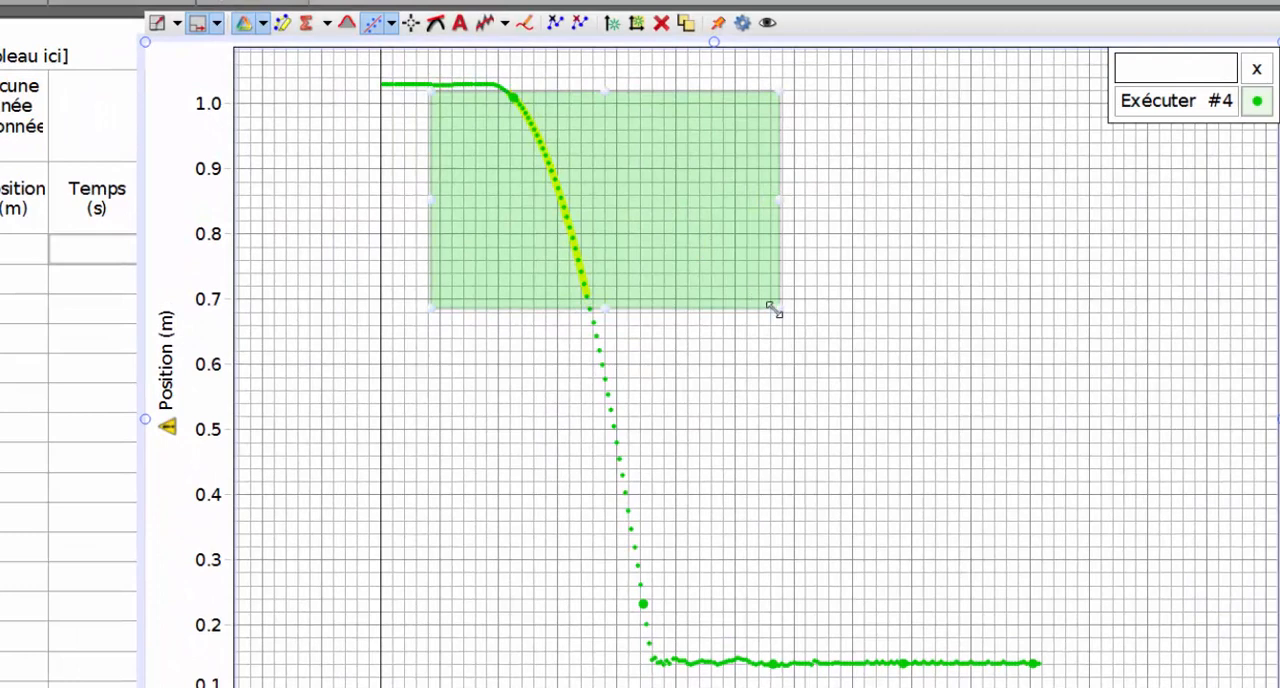
drag(780, 392, 652, 678)
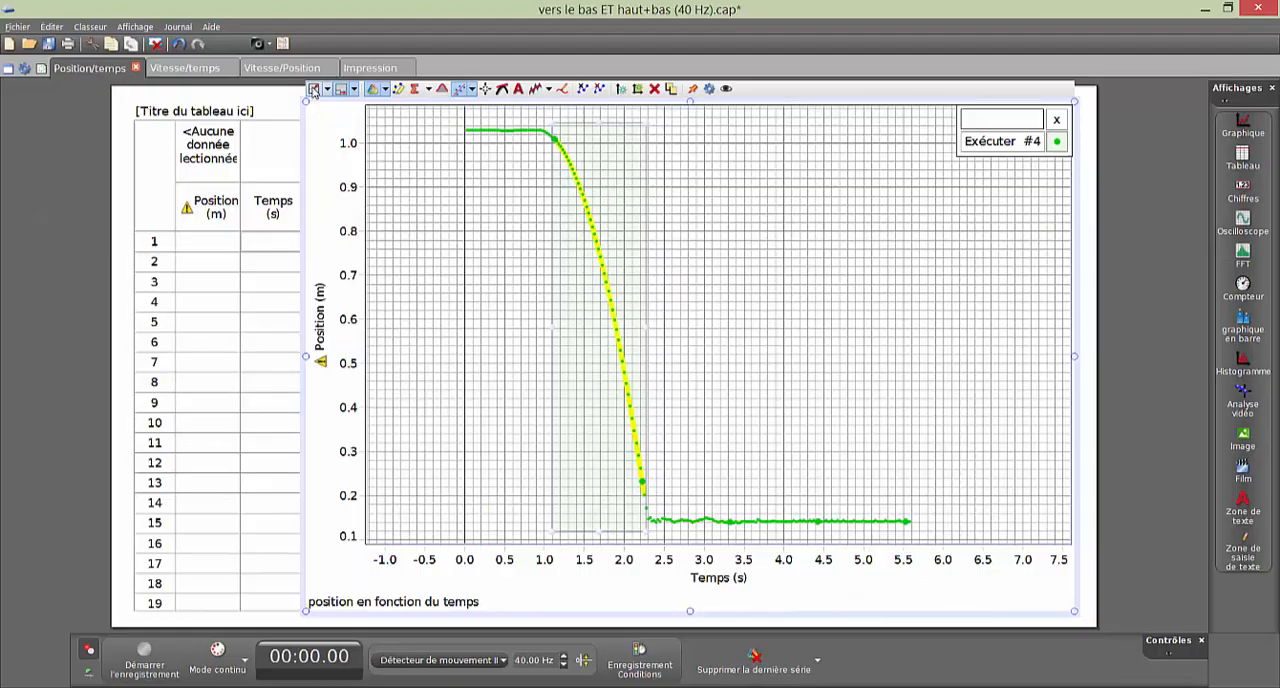
click(394, 293)
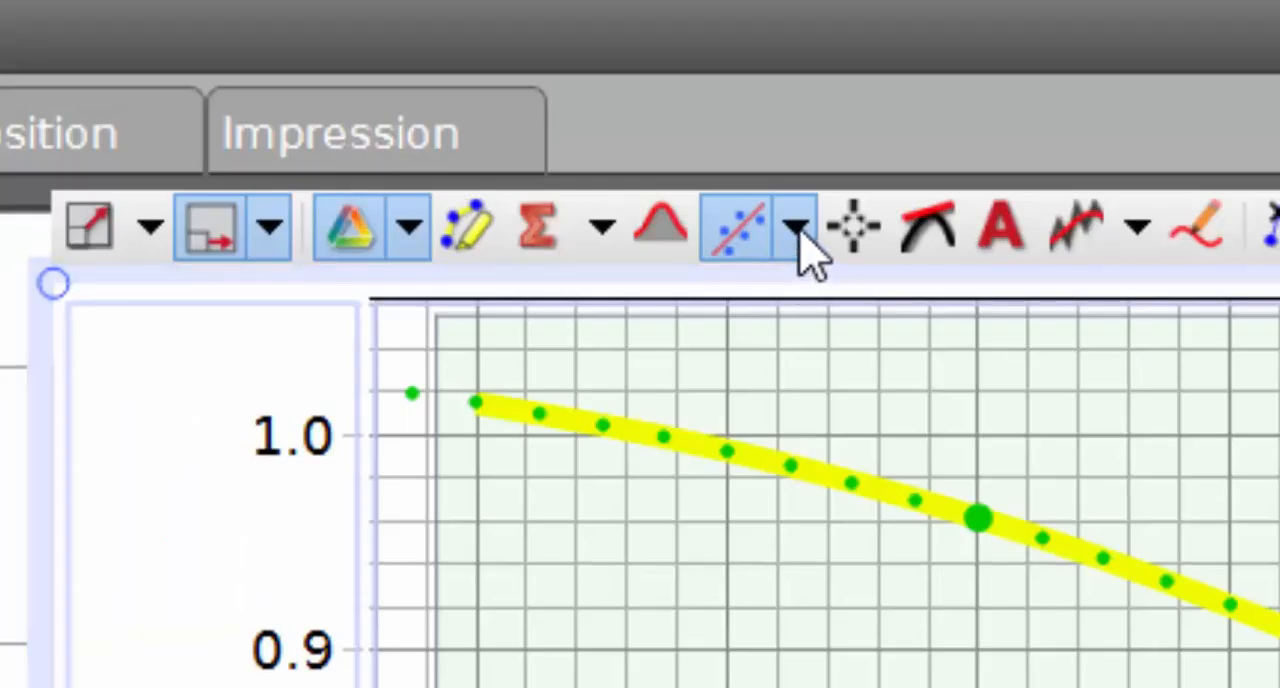
- Apply a Quadratique fit to the highlighted position data and place its results box below the curve
click(243, 28)
click(829, 507)
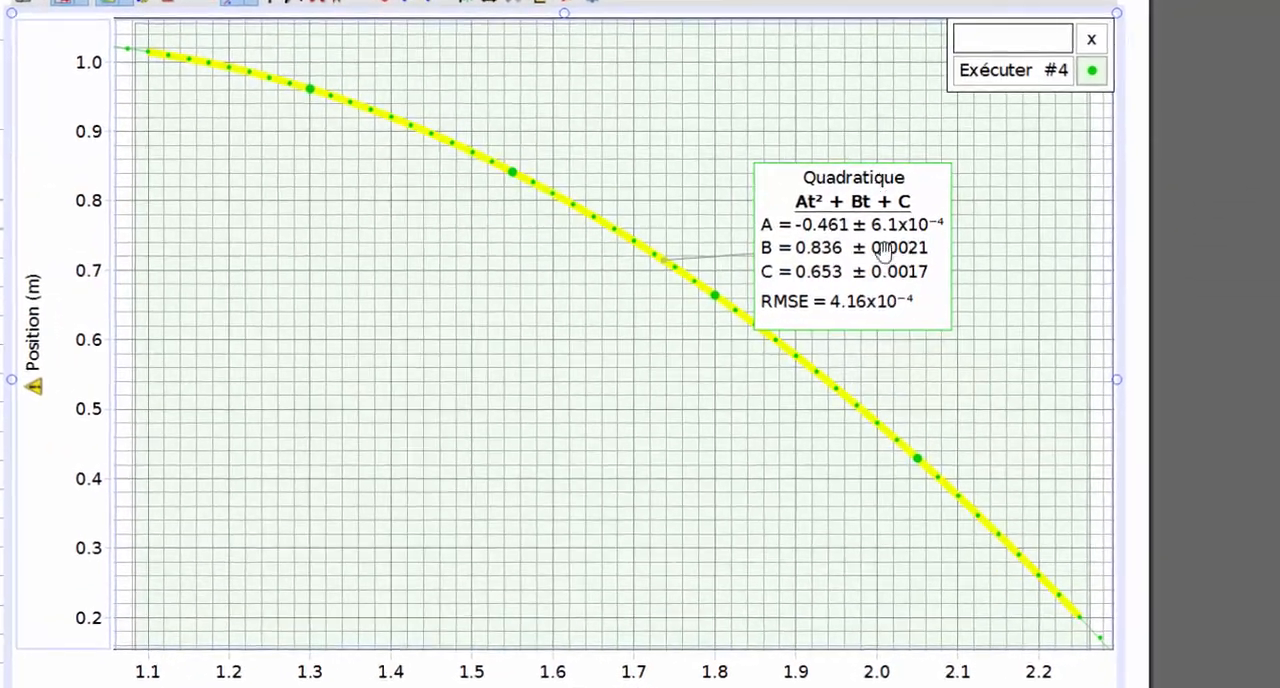
drag(895, 252, 366, 345)
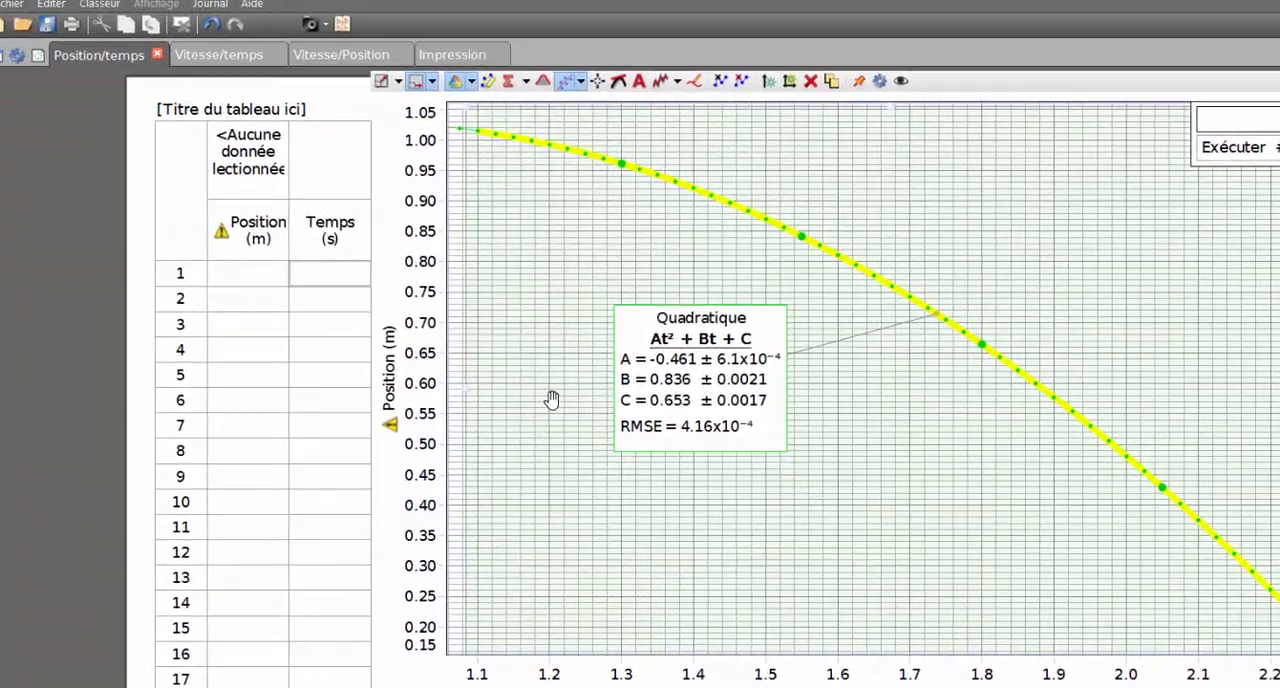
- Show the Exécuter #4 data run on the Vitesse/temps graph
click(226, 54)
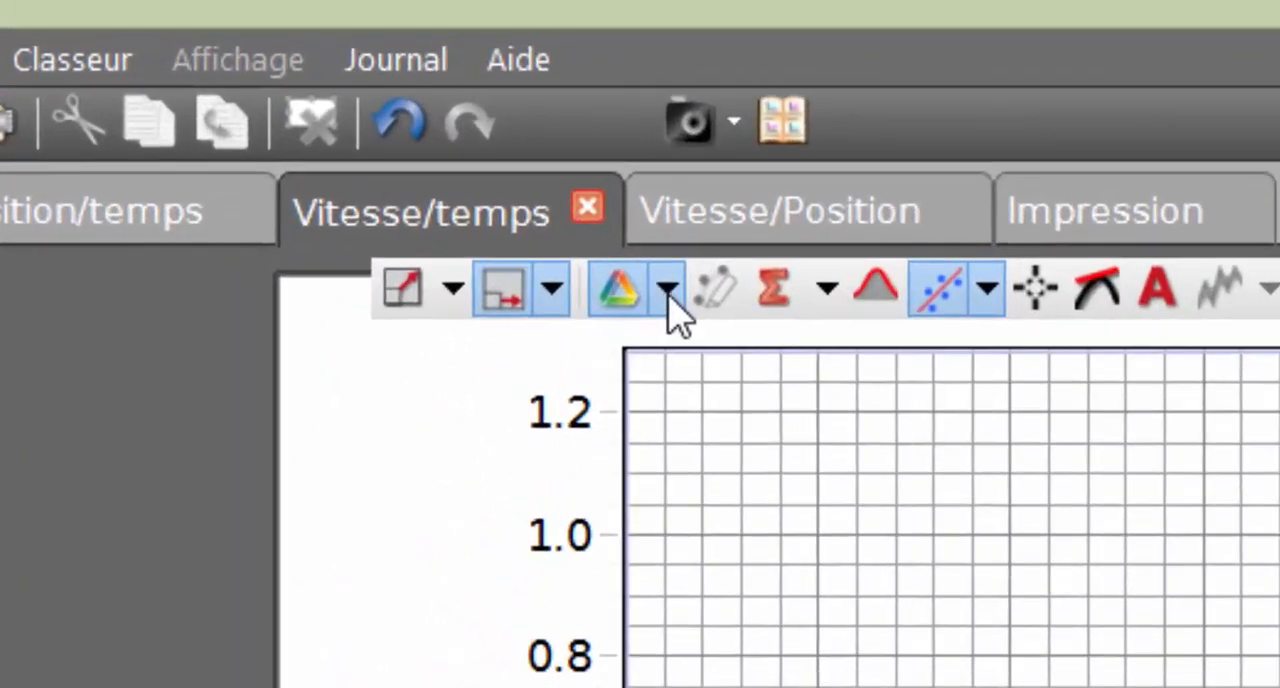
click(302, 82)
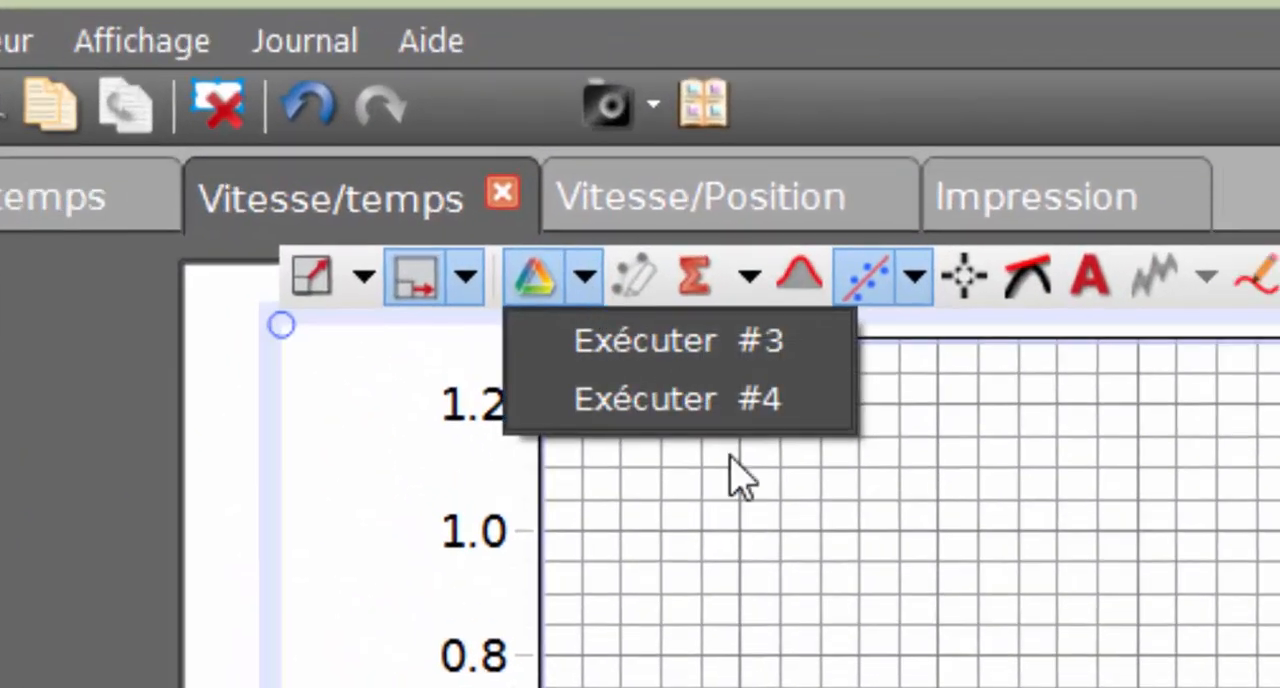
click(728, 402)
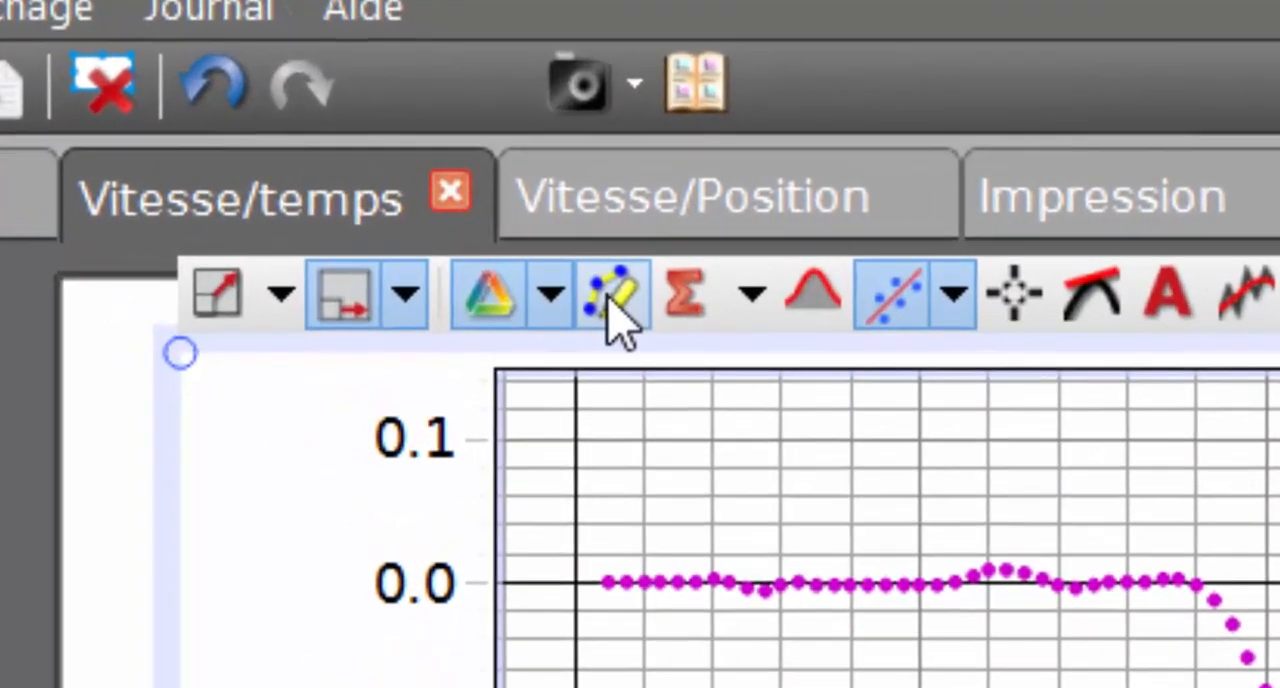
- Highlight only the straight descending stretch of the velocity data, from about 0.95 to 2.2 s
click(589, 287)
drag(396, 163, 502, 174)
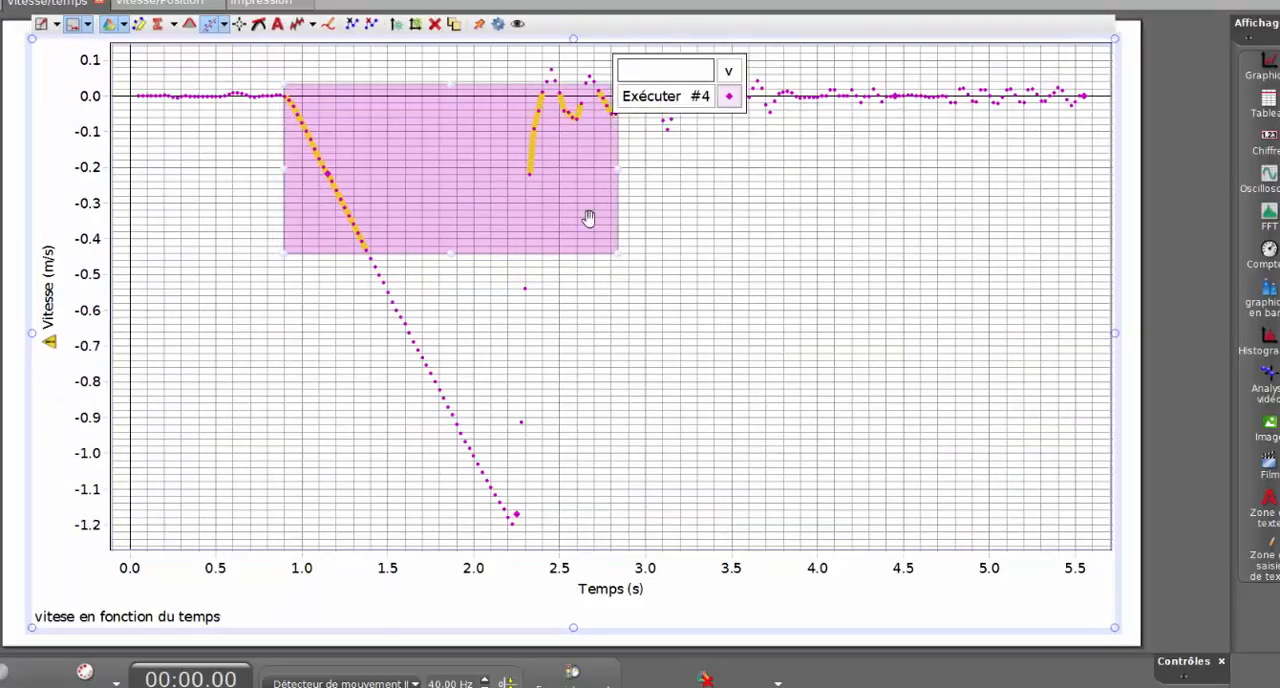
drag(617, 251, 499, 537)
drag(551, 396, 549, 396)
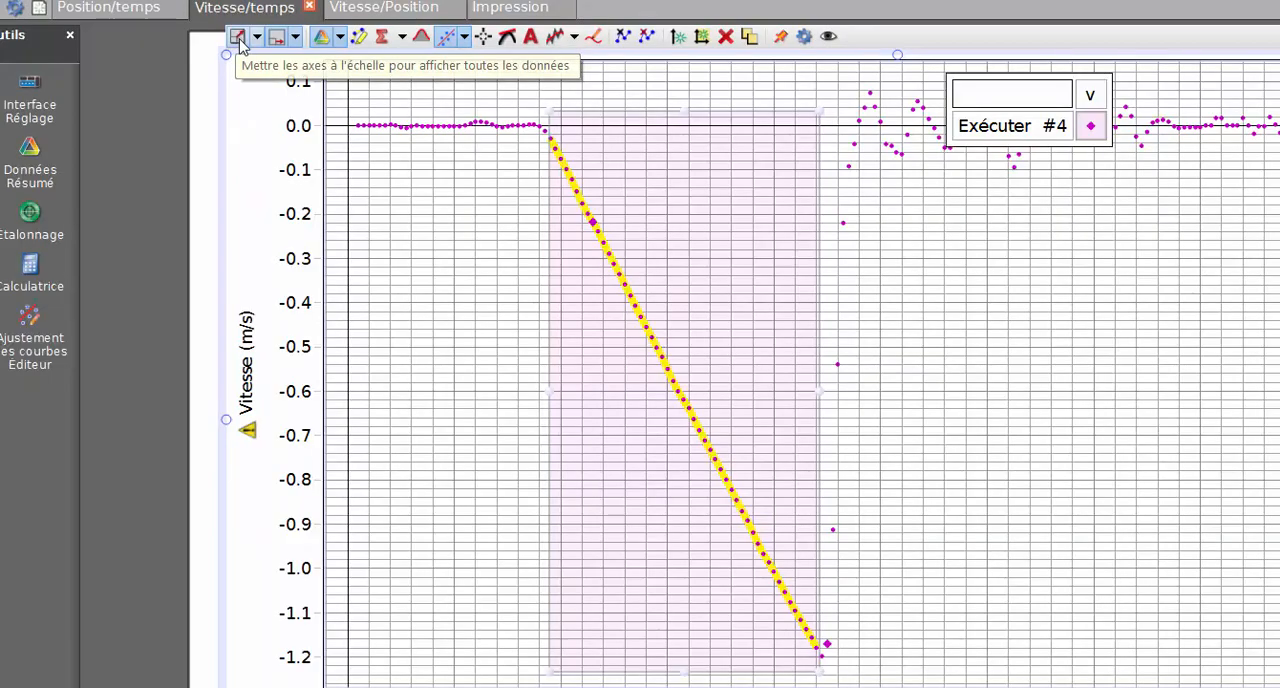
- Scale the velocity graph's axes to the highlighted data and apply a Linéaire (ax + b) fit to it
click(238, 37)
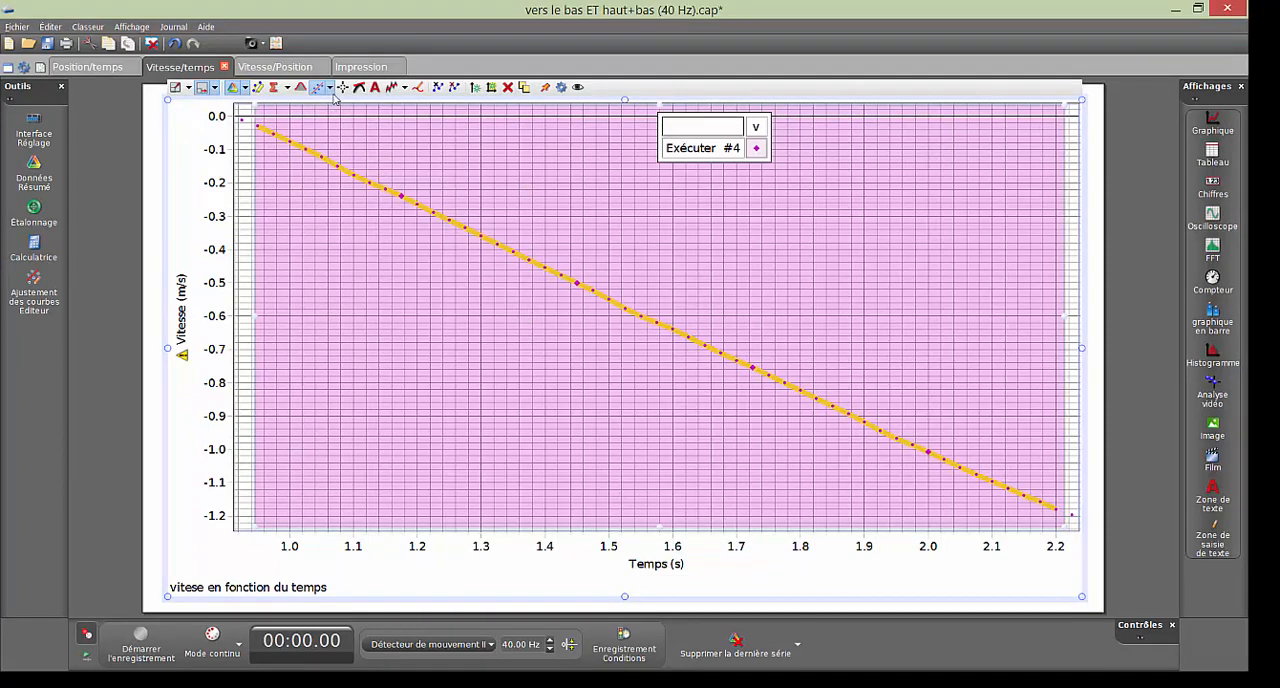
click(330, 88)
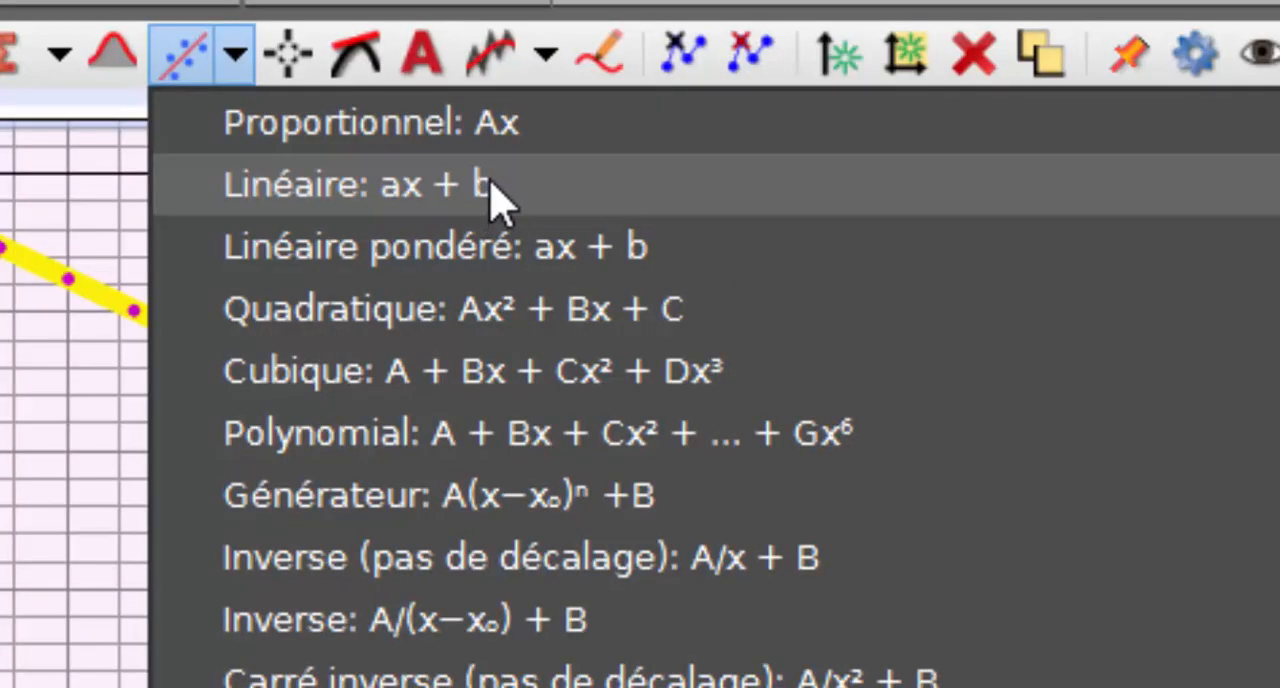
click(490, 185)
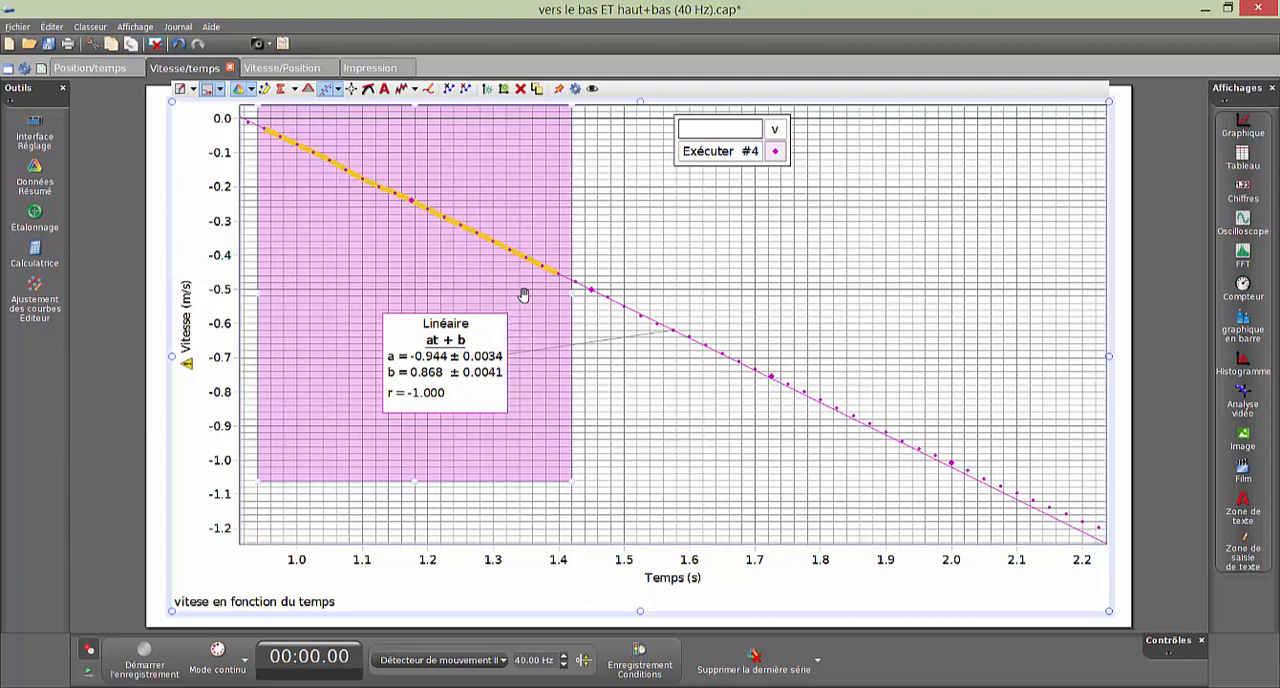
- Slide a narrower data selection from the start of the velocity curve to its end and back, comparing the linear fit's slope
drag(523, 295, 519, 305)
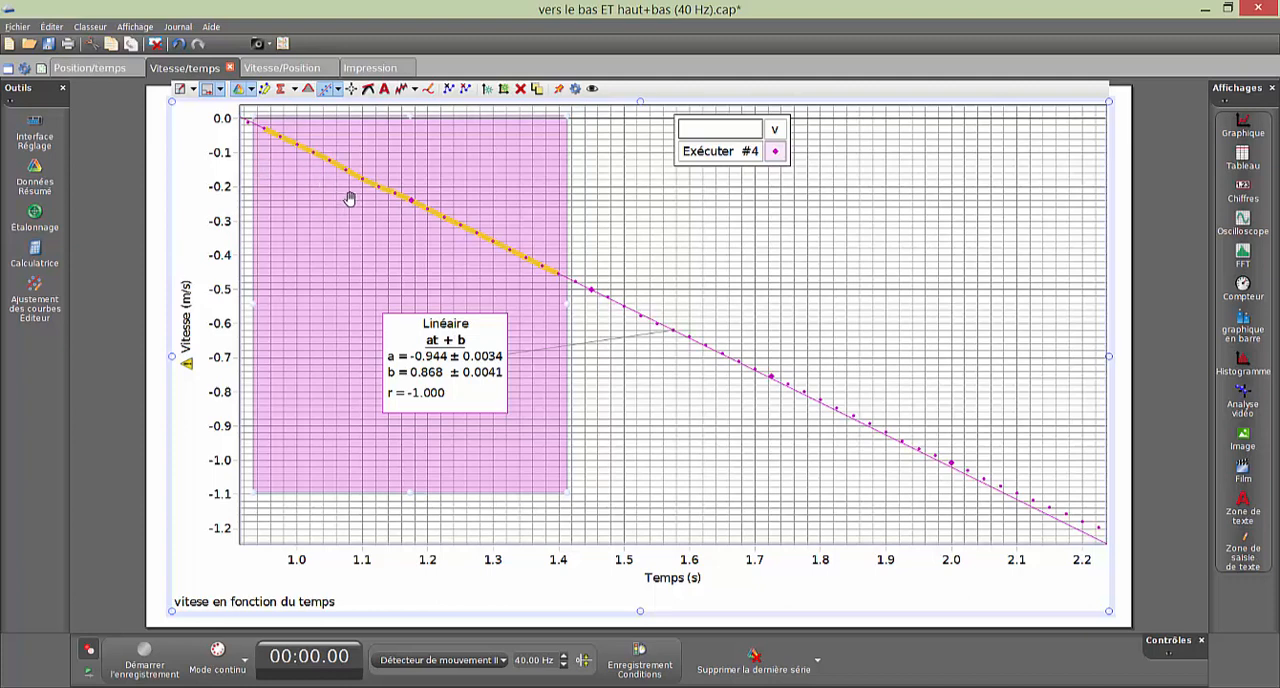
drag(370, 259, 369, 259)
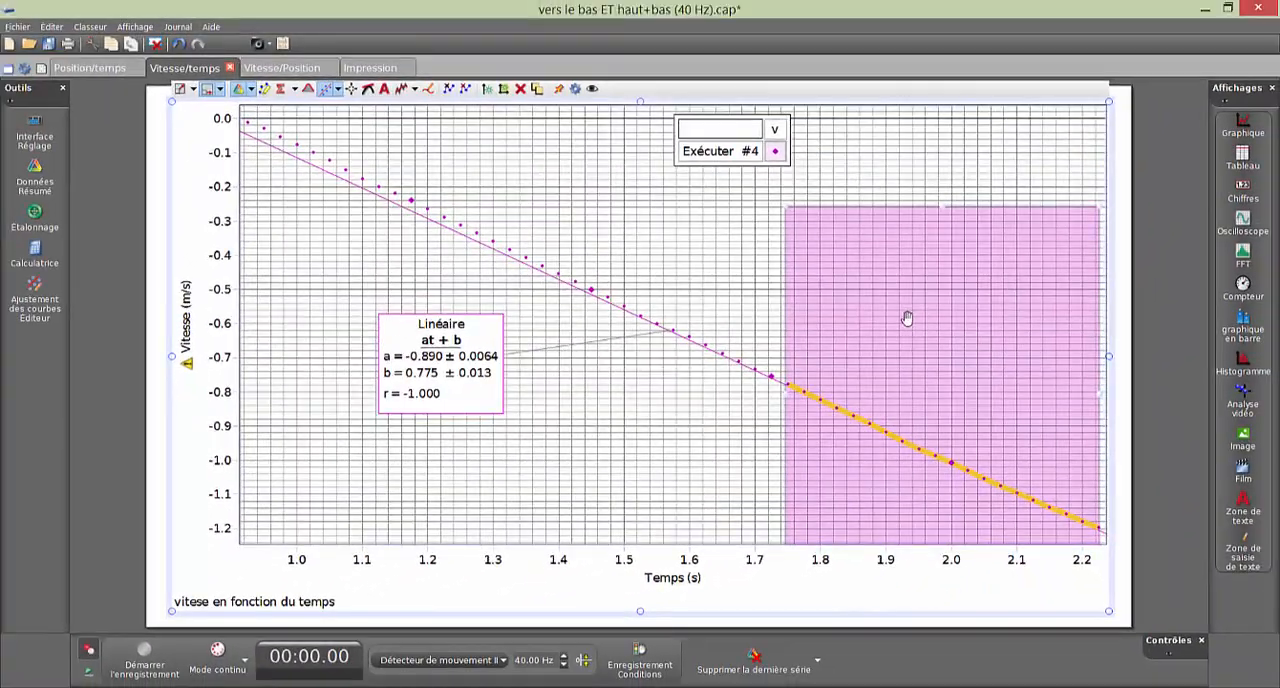
drag(907, 268, 298, 178)
drag(491, 257, 374, 222)
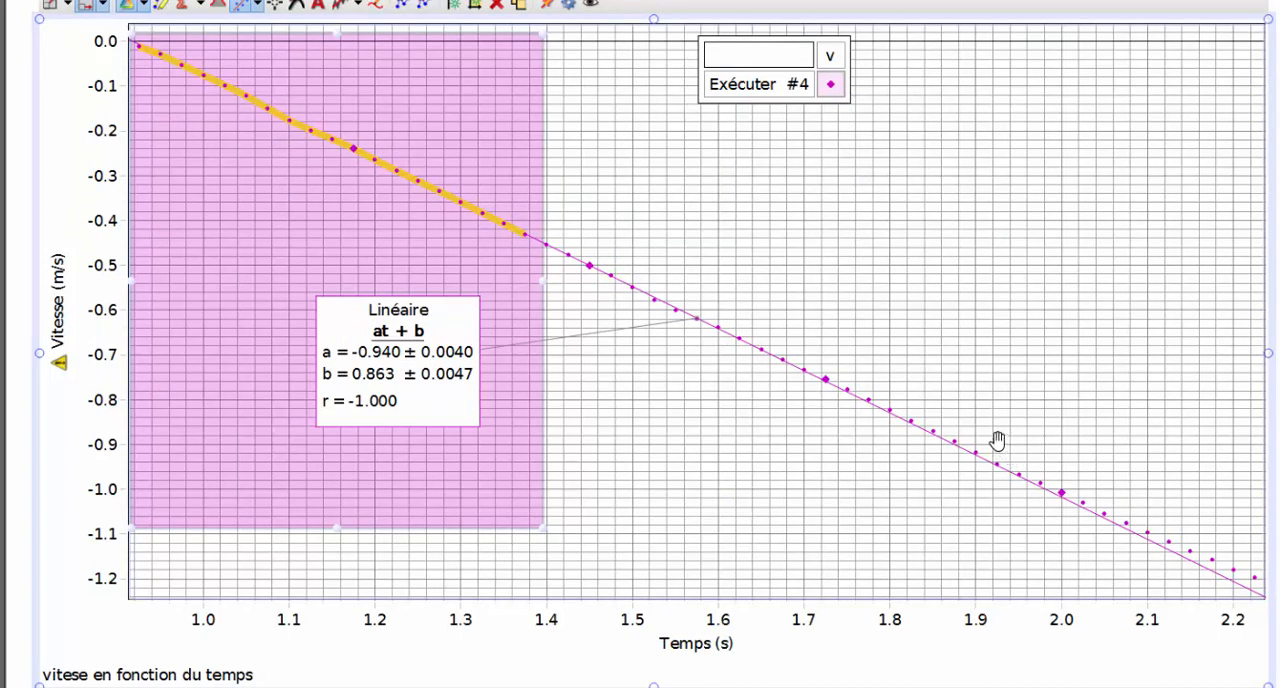
- Compare the linear fit's slope over the middle and final parts of the velocity curve, then return the selection to the start
drag(309, 209, 657, 306)
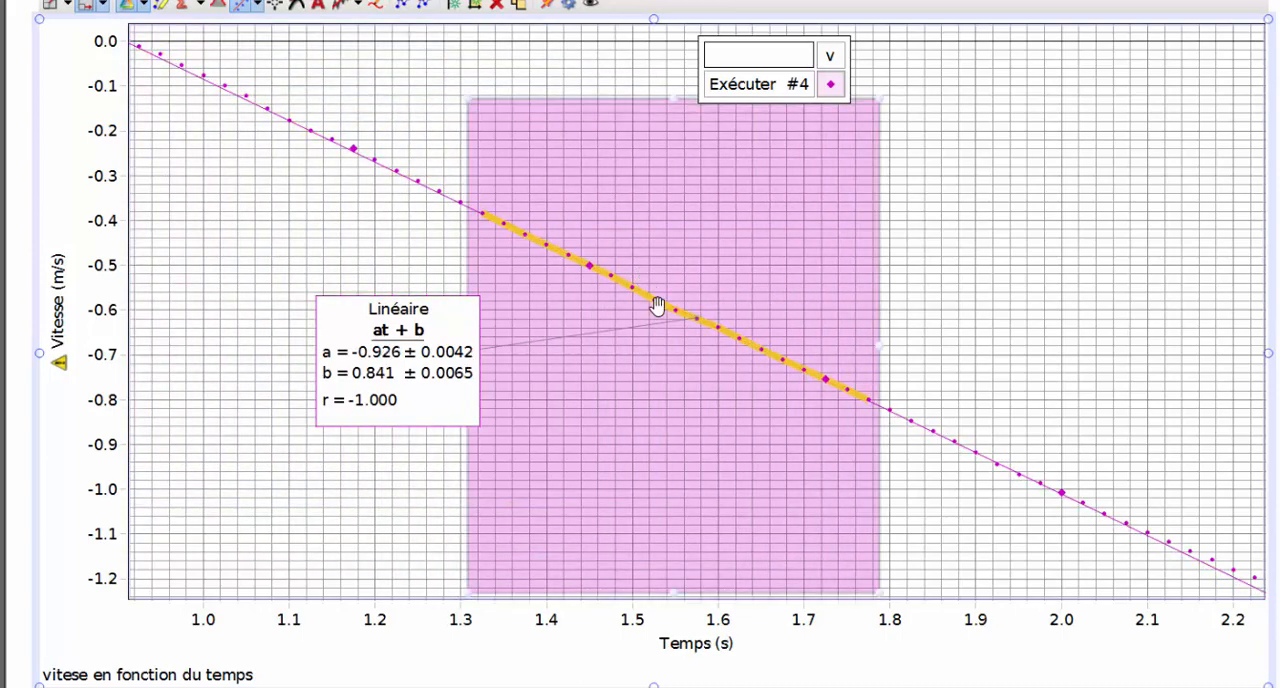
drag(737, 391, 1071, 437)
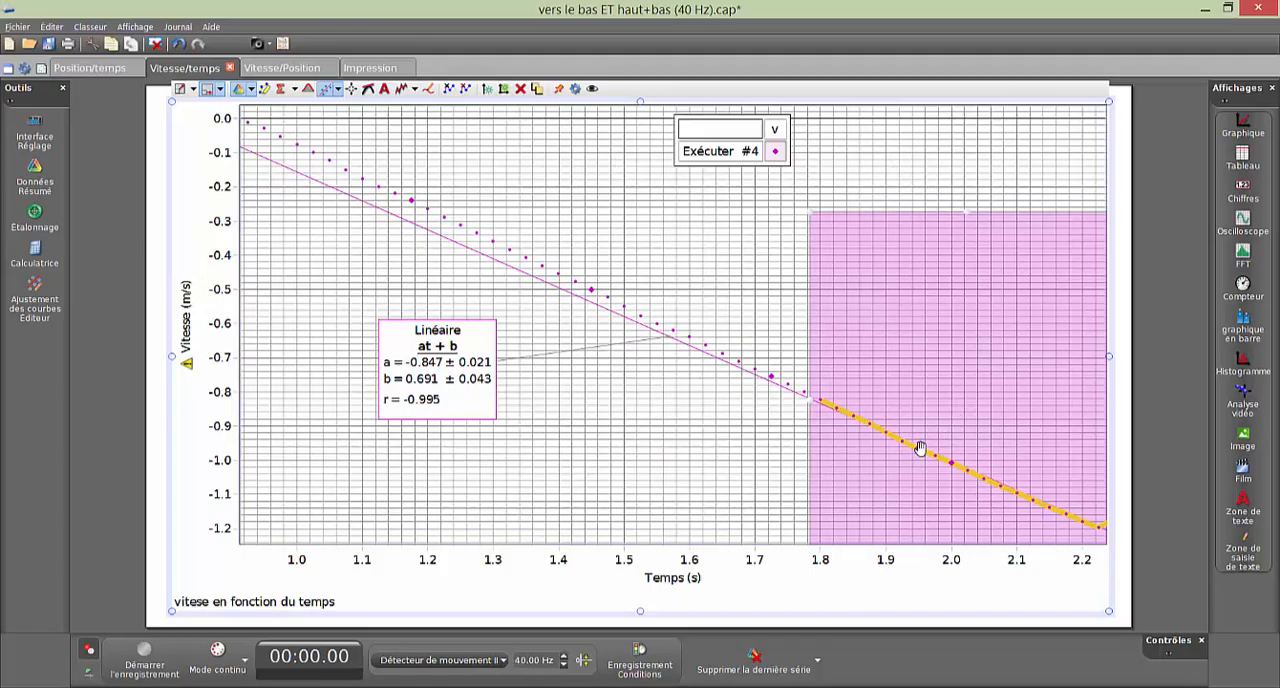
drag(920, 447, 406, 203)
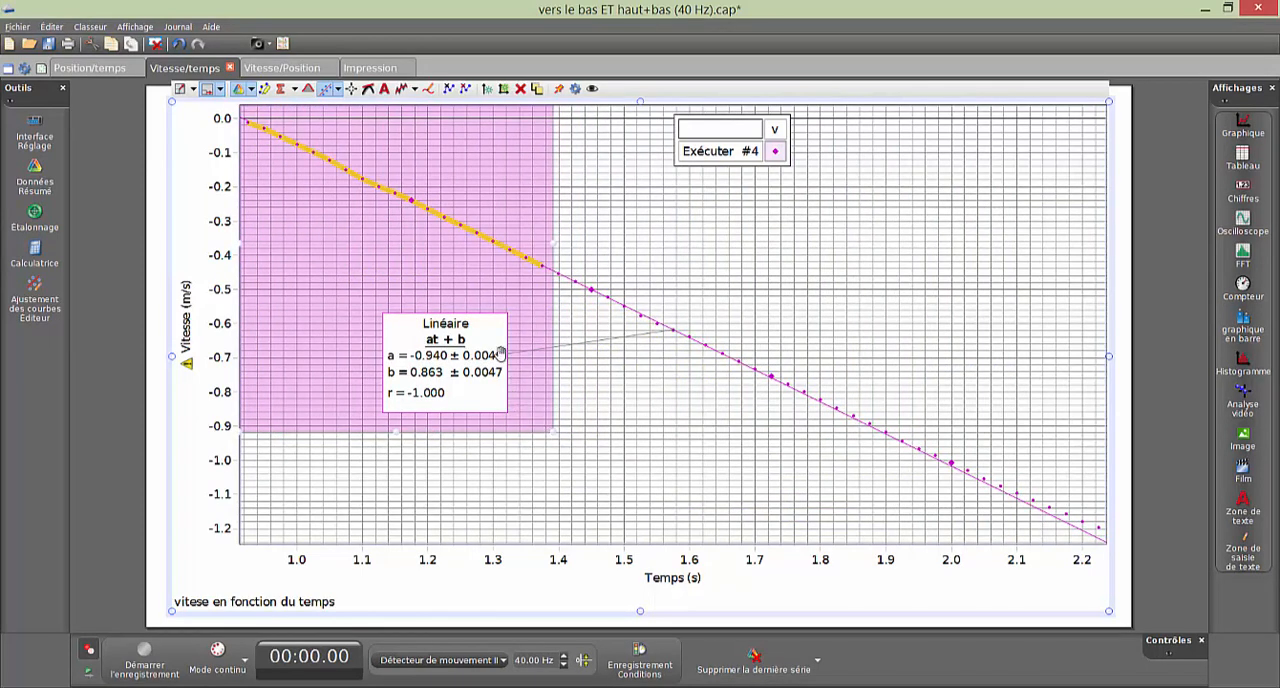
drag(360, 302, 361, 351)
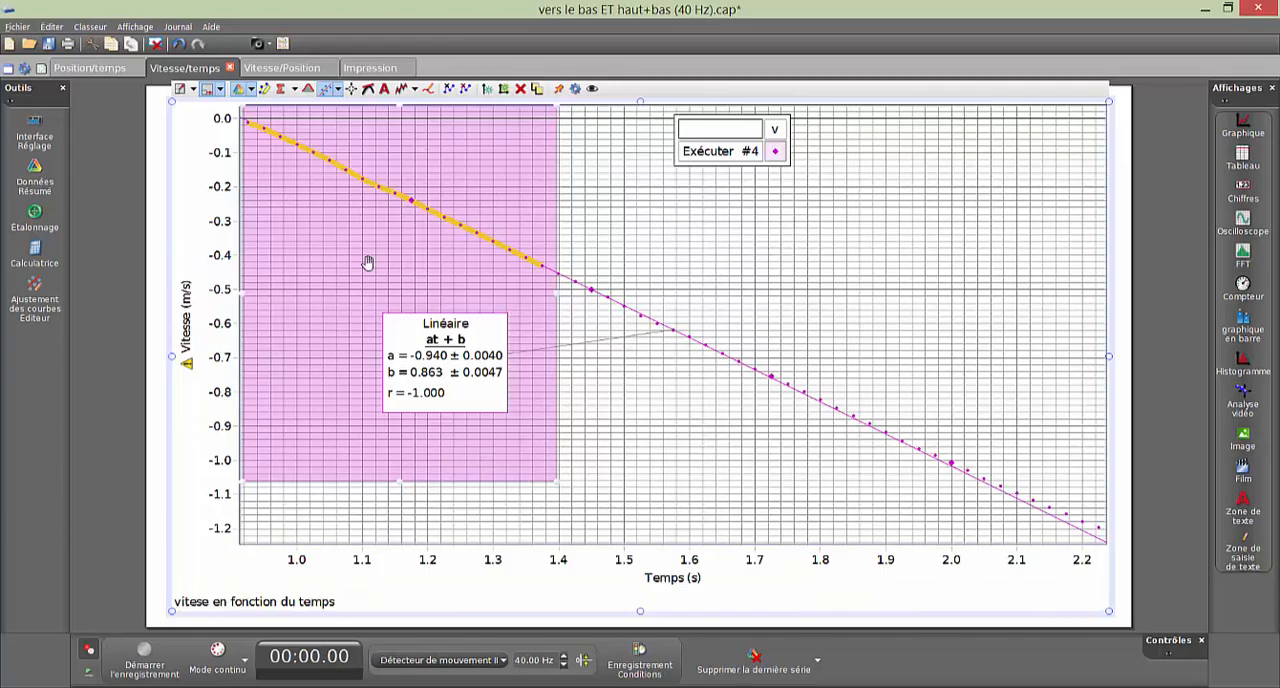
- Slide the selection through the middle to the end of the velocity curve, then enlarge it to cover the whole descending stretch
drag(368, 263, 640, 311)
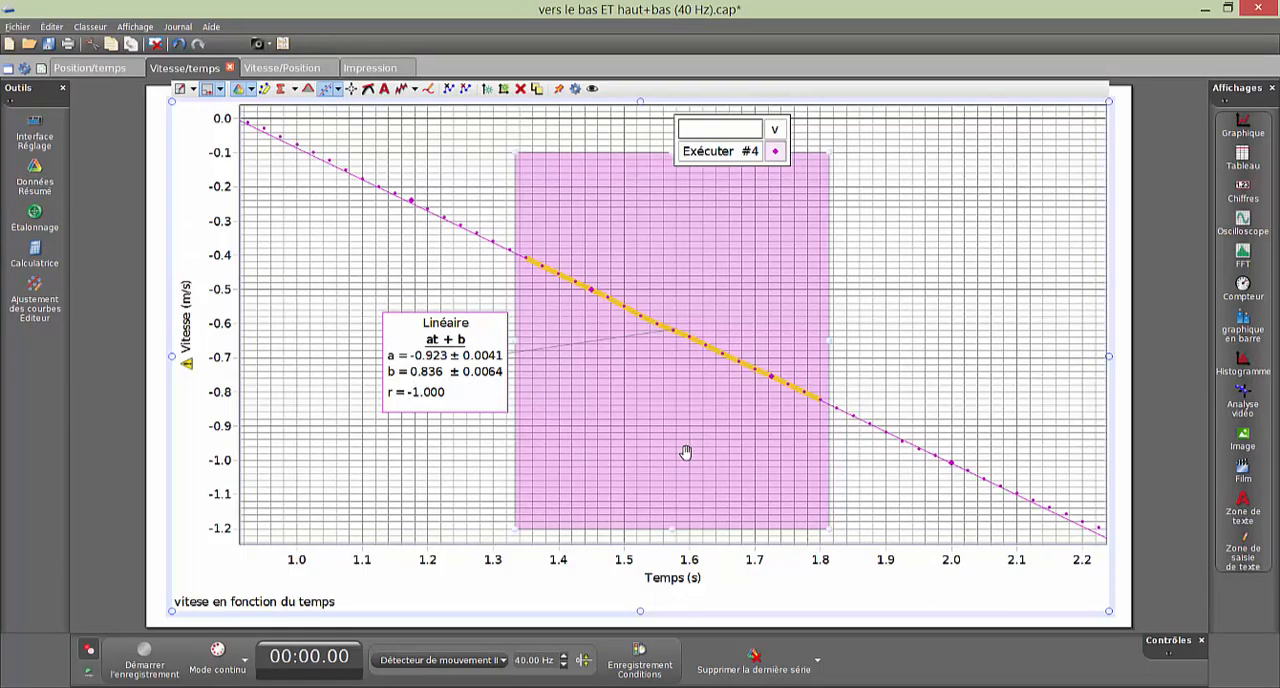
drag(681, 440, 957, 463)
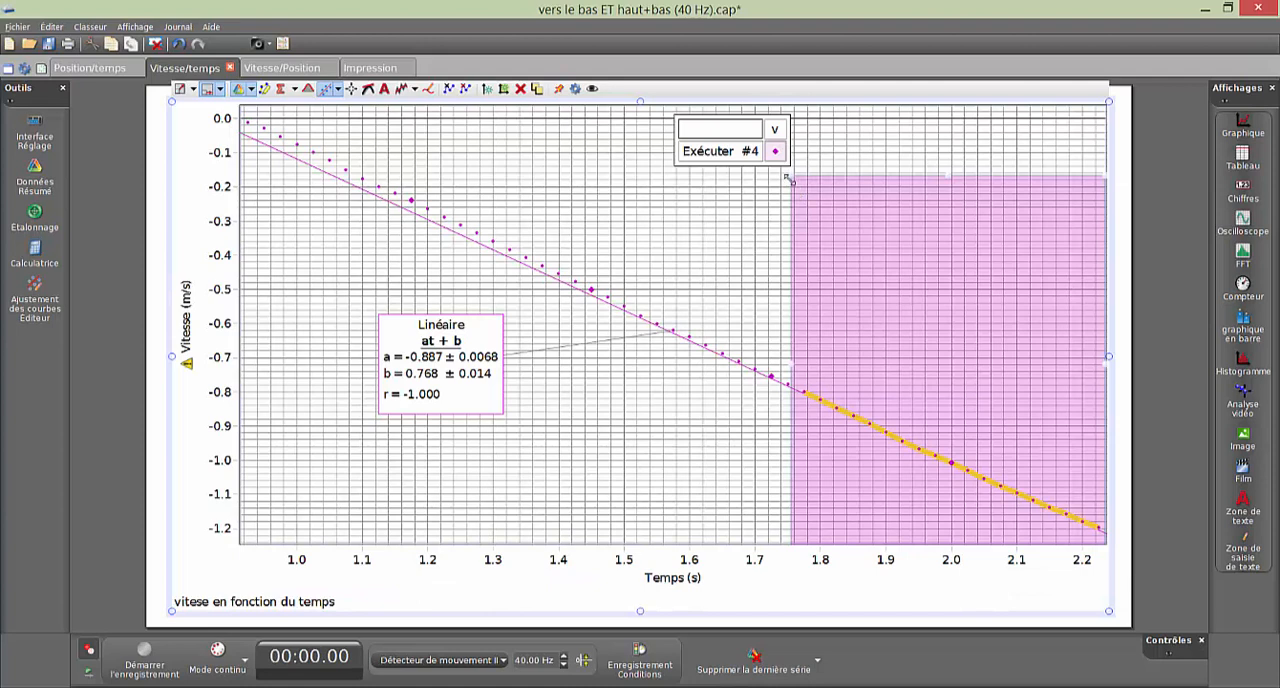
drag(791, 179, 248, 113)
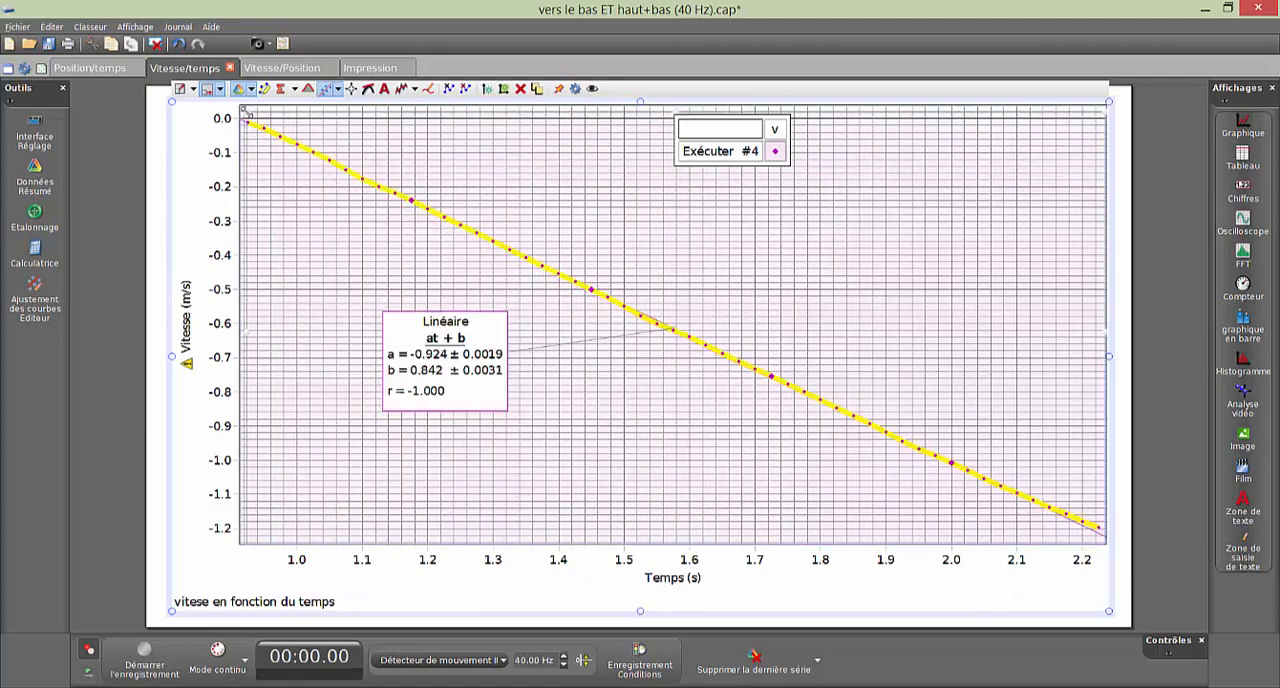